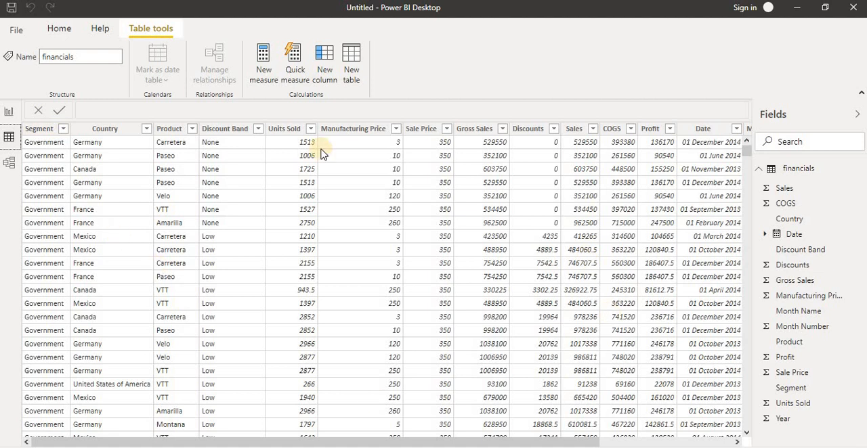
- Look over the date and month columns of the financials table and switch to the report view
left_click(628, 439)
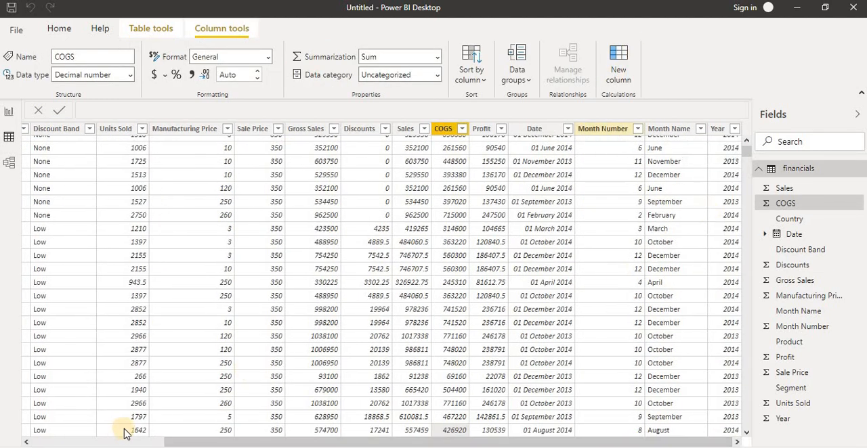
left_click(114, 443)
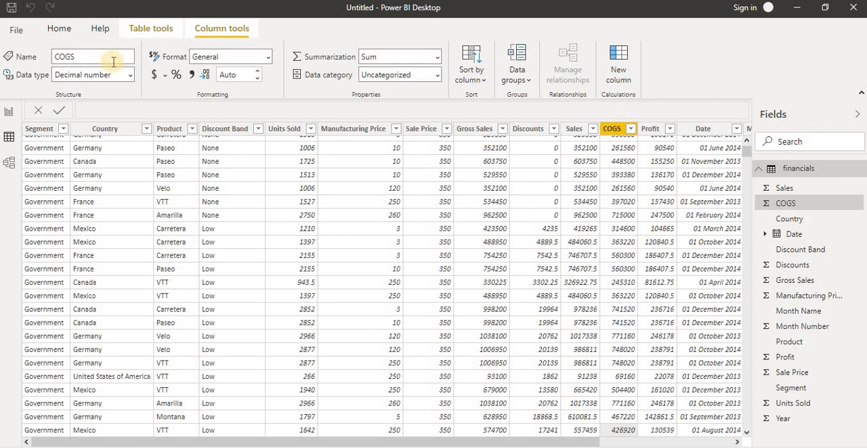
left_click(57, 30)
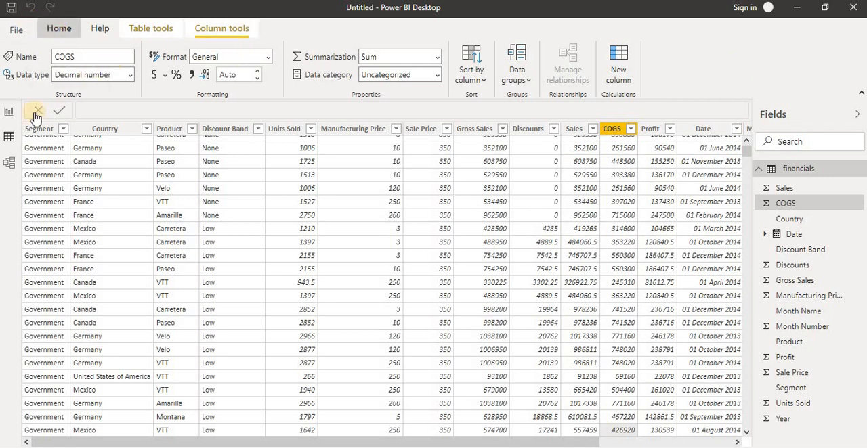
left_click(9, 113)
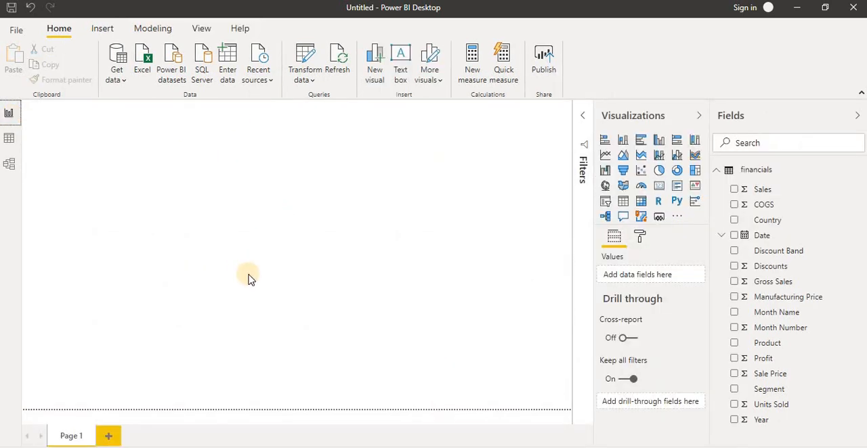
- Add a new calculated column to the financials table and name it FullMonthNames
right_click(757, 173)
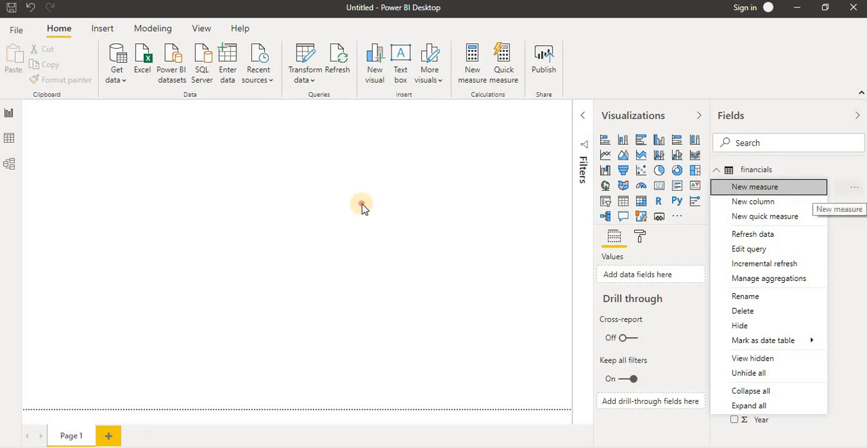
left_click(190, 18)
left_click(143, 31)
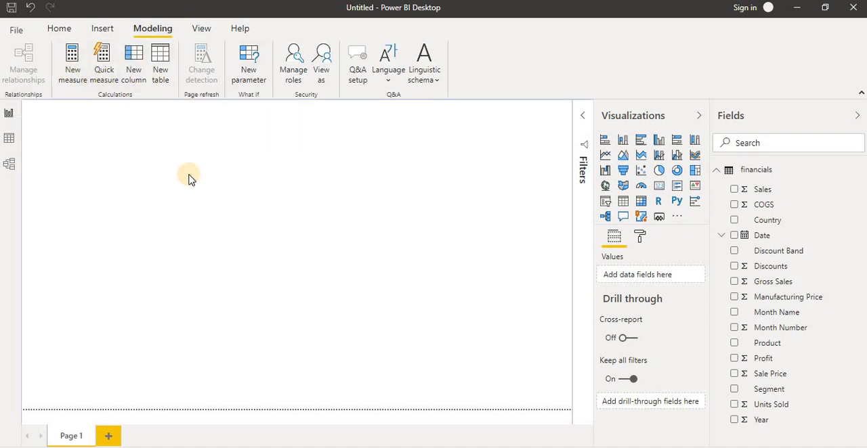
left_click(134, 64)
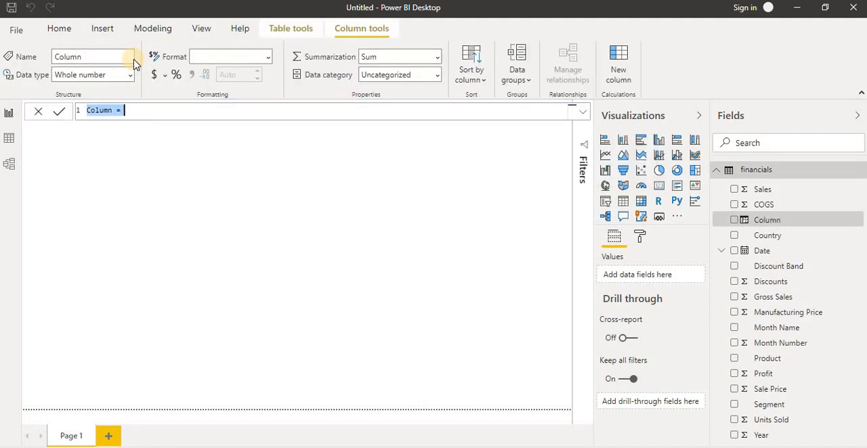
double_click(97, 111)
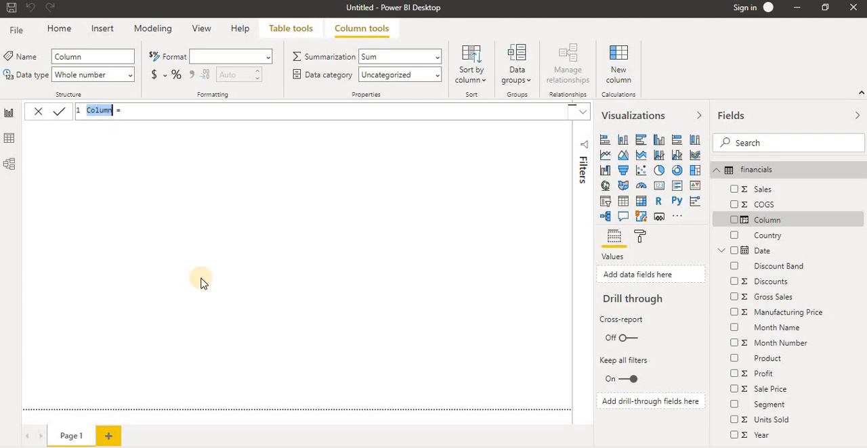
type("F")
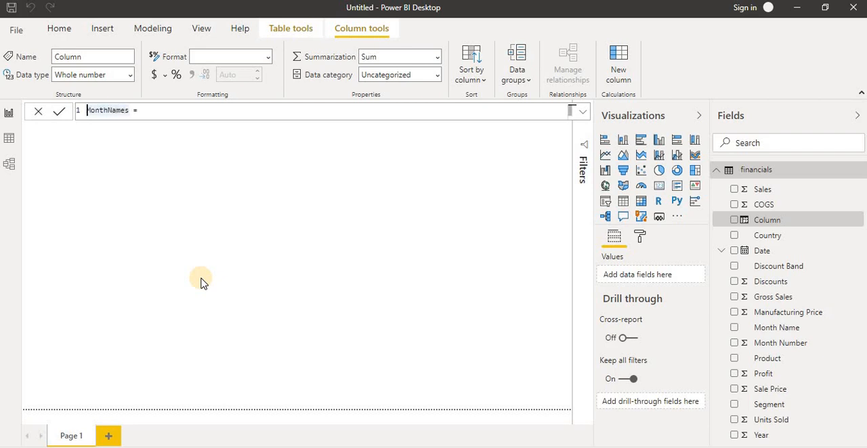
type("Full")
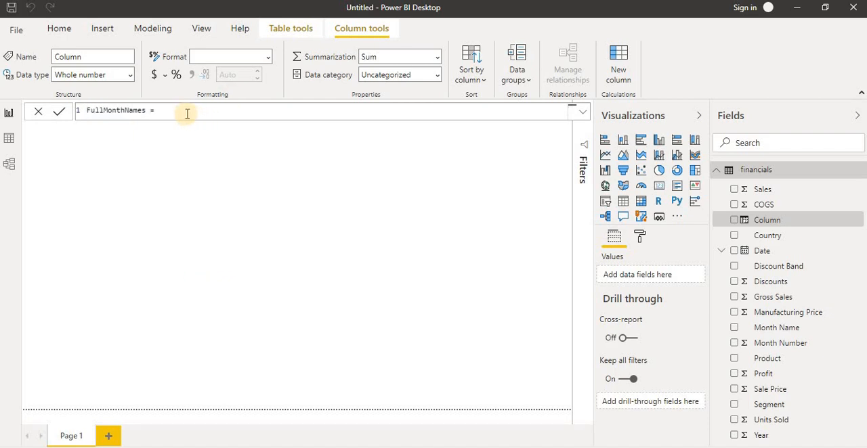
- Define FullMonthNames as financials[Month Number] & "-" & financials[Month Name] and commit the formula
left_click(187, 113)
type("month")
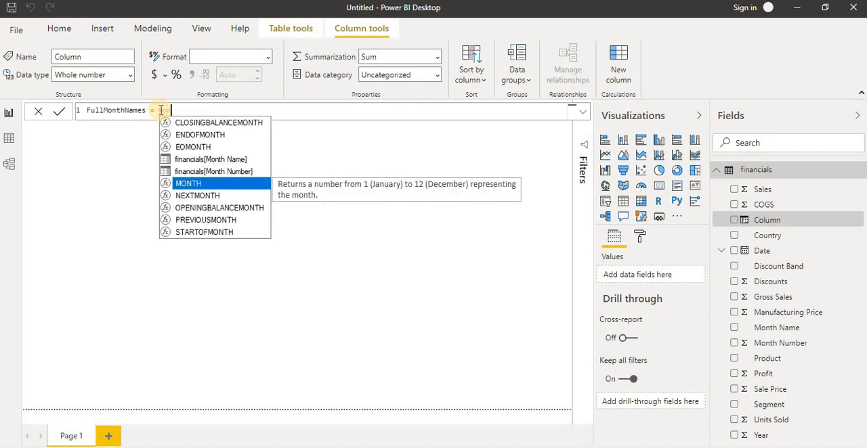
key("Up")
key("Tab")
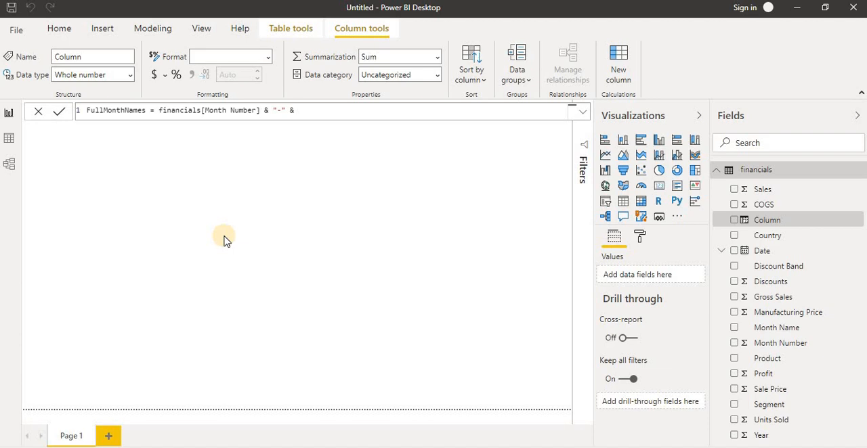
type("month")
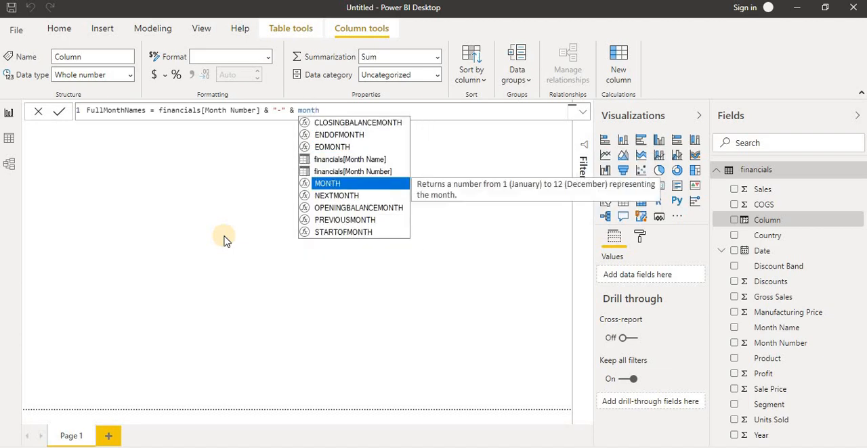
key("Up")
key("Up")
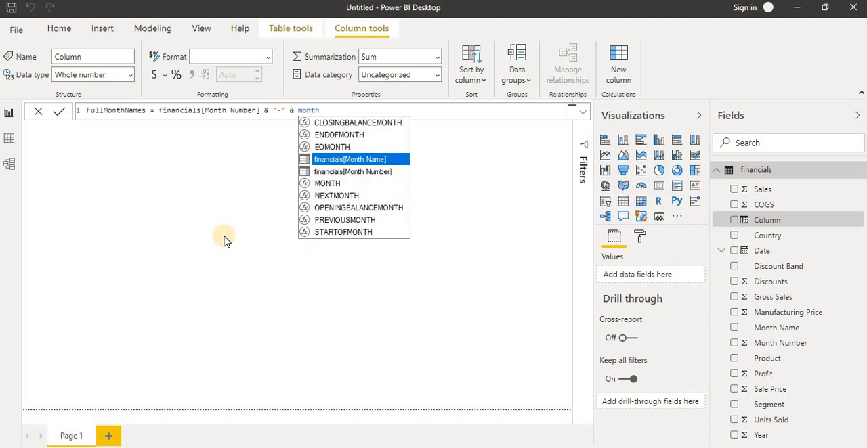
key("Tab")
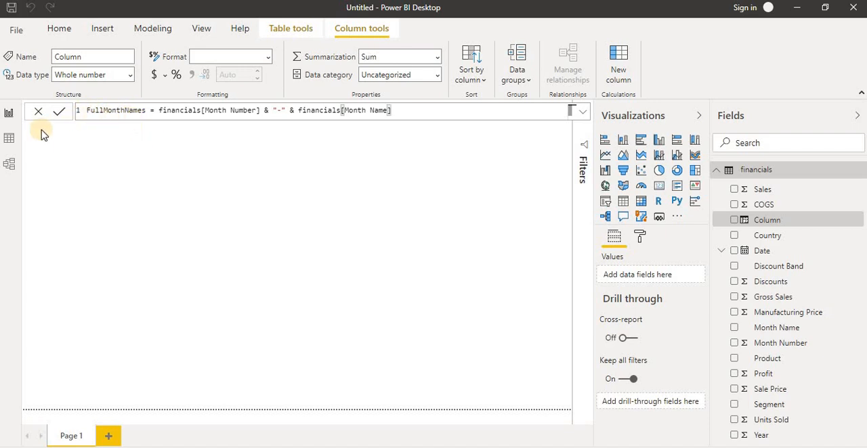
left_click(60, 112)
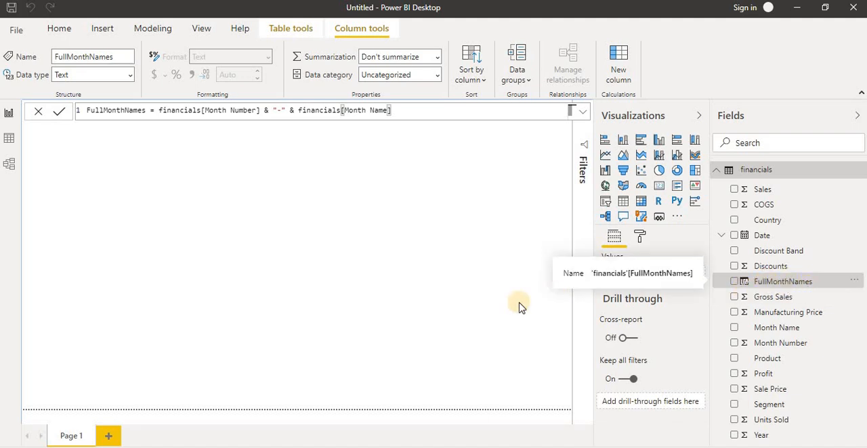
- In the data view, add a new measure named SumOfProfit to the financials table
left_click(8, 138)
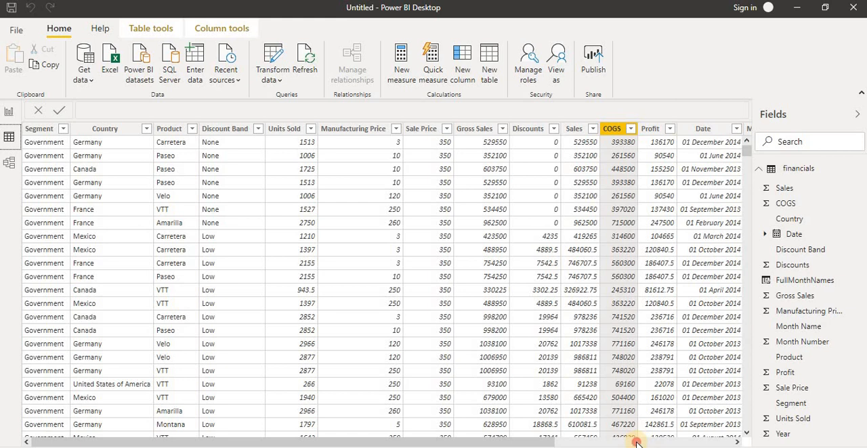
left_click(637, 443)
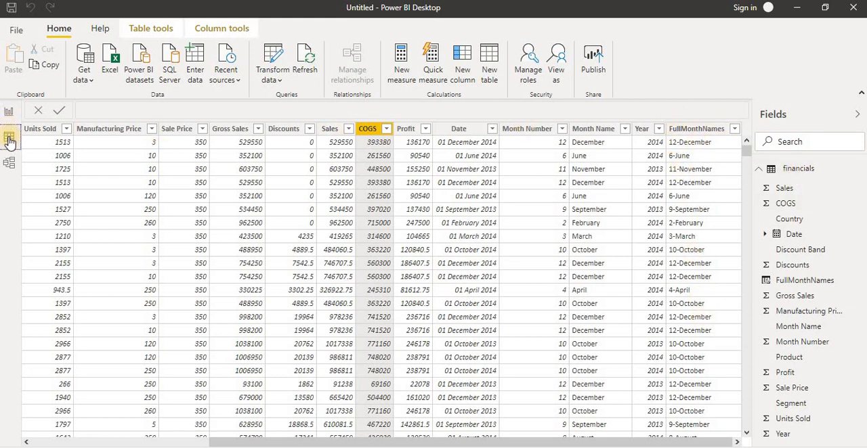
right_click(806, 173)
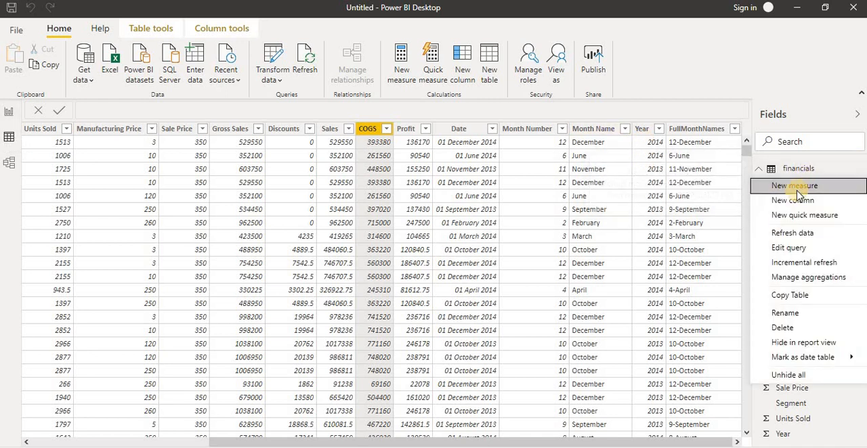
left_click(792, 190)
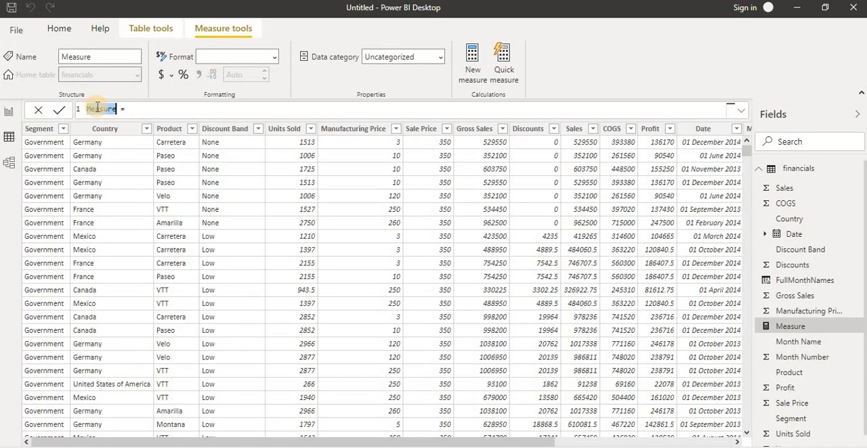
type("SumOfProfit")
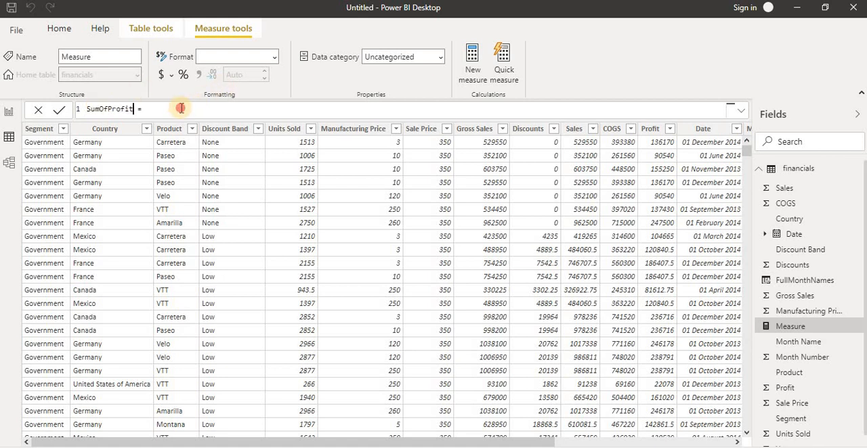
- Define the SumOfProfit measure as SUM(financials[Profit]) and switch back to the report view
type("sum")
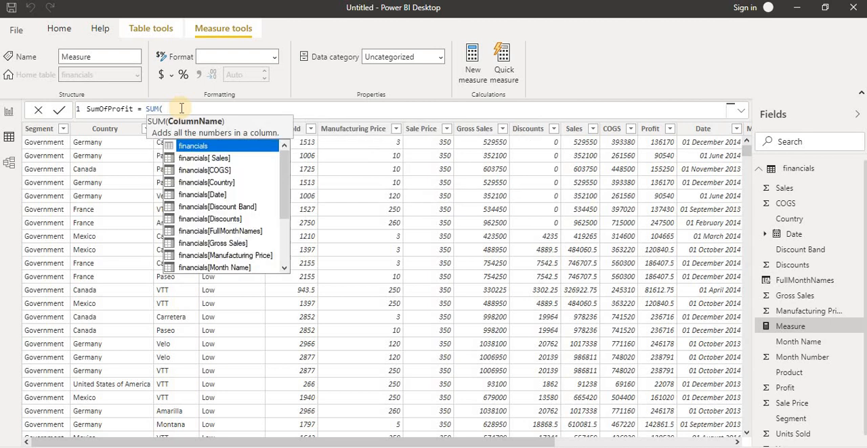
key("Down")
key("Down")
key("Down")
key("Down")
key("Down")
key("Down")
key("Down")
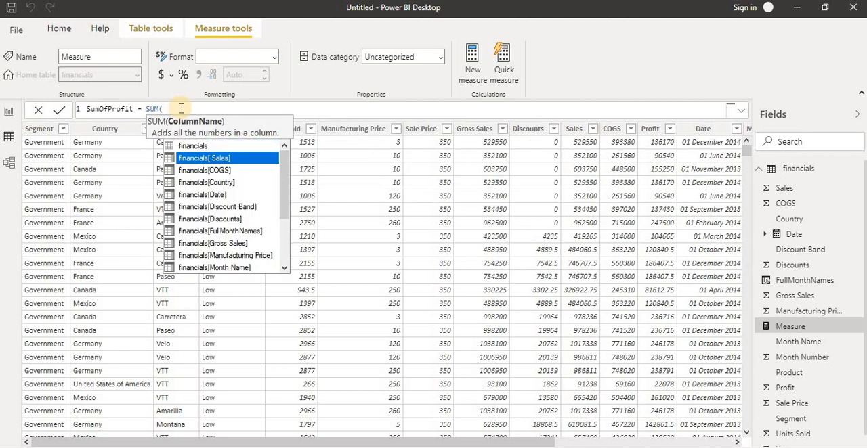
key("Down")
key("Down")
key("Down")
key("Down")
key("Down")
key("Down")
key("Down")
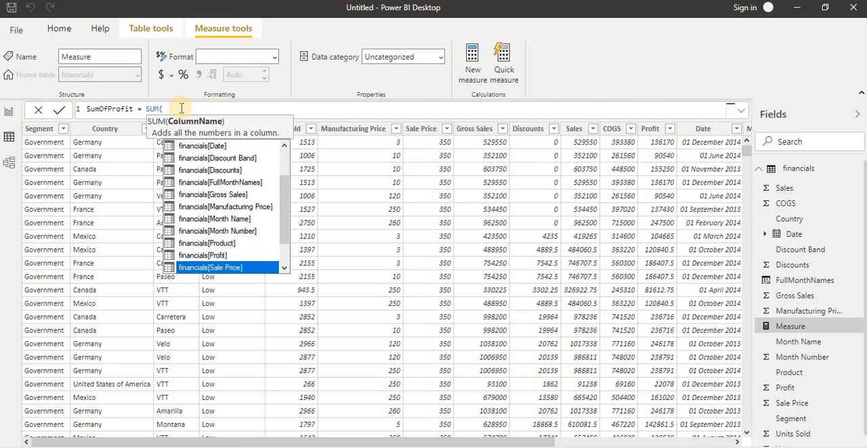
key("Up")
key("Tab")
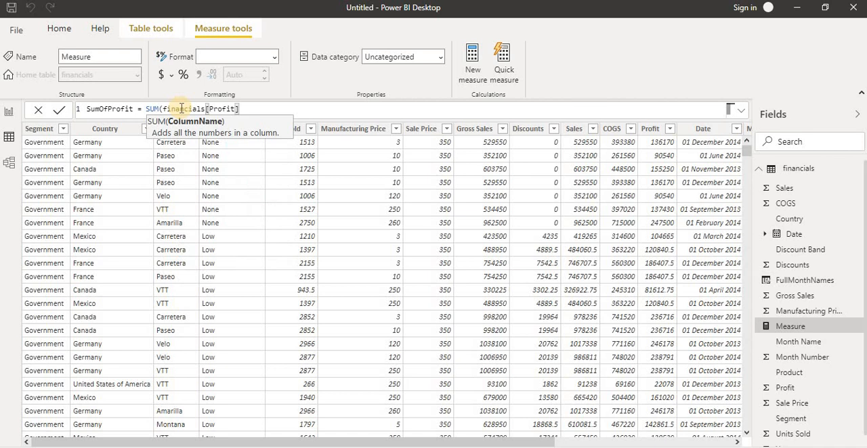
type(")")
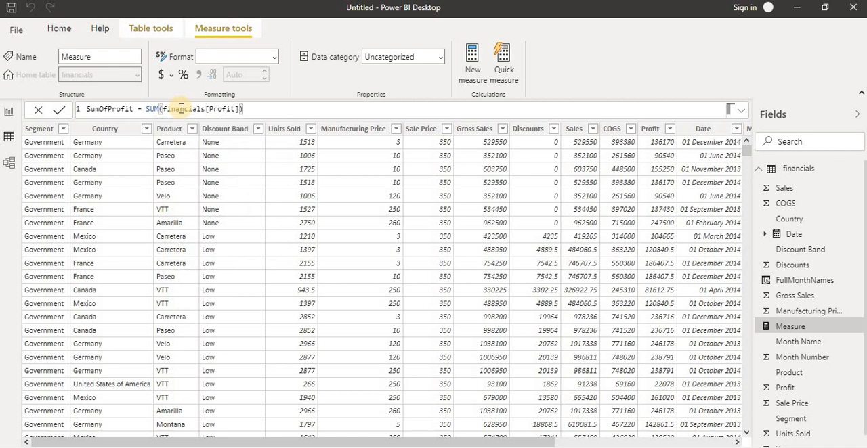
key("Return")
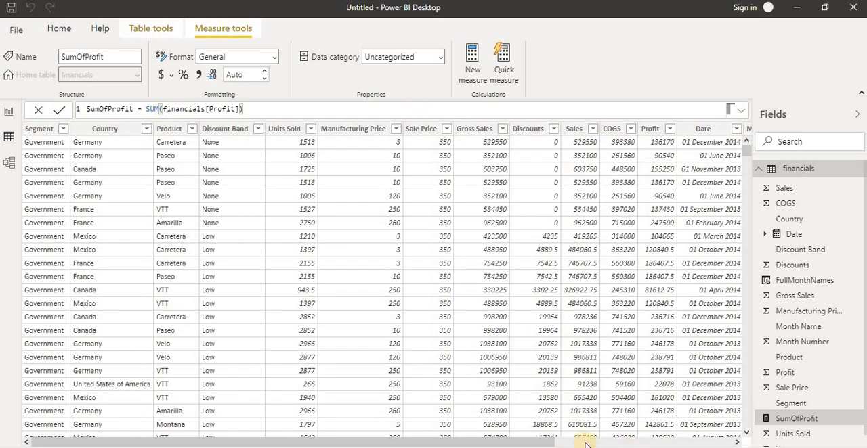
left_click(581, 442)
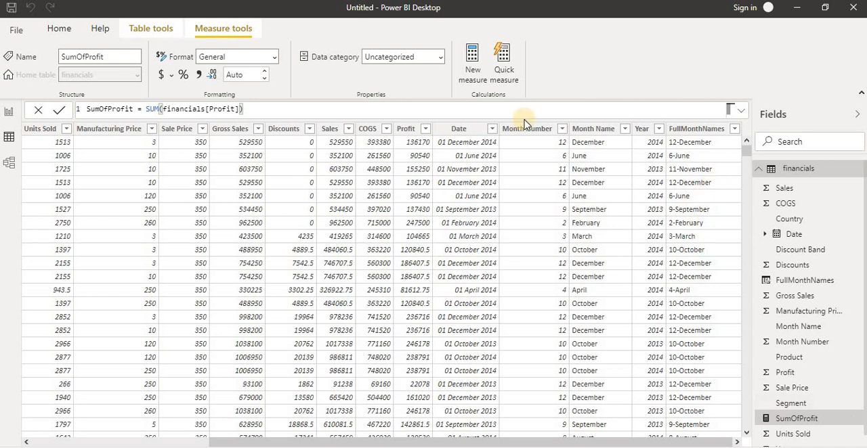
left_click(6, 113)
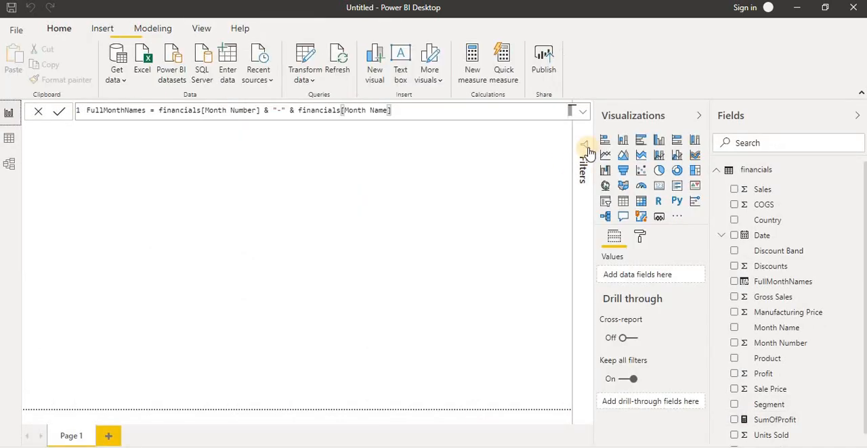
left_click(642, 141)
left_click(91, 168)
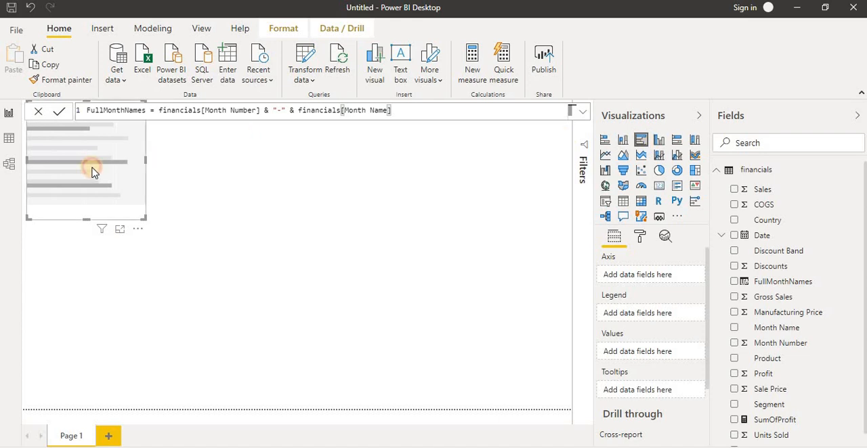
key("Delete")
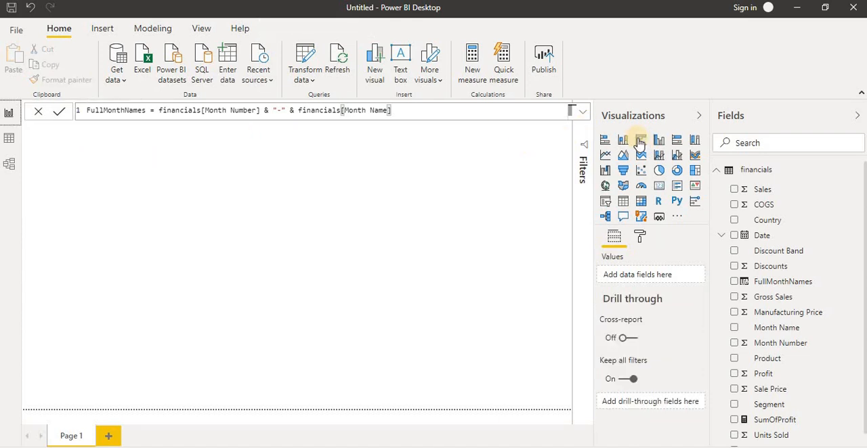
- Add an empty stacked bar chart to Page 1 and enlarge it to roughly twice its width and height
left_click(605, 141)
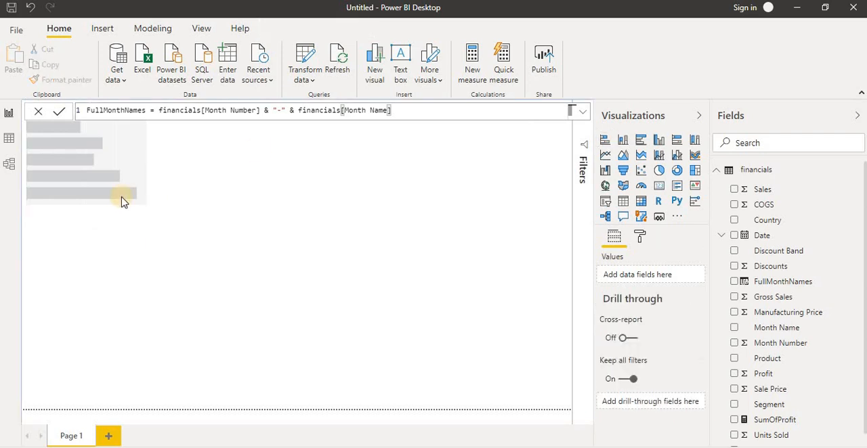
left_click(144, 218)
left_click_drag(145, 218, 280, 337)
- Add a second empty stacked bar chart and place it beside the first, aligned with the top of the page
left_click(457, 280)
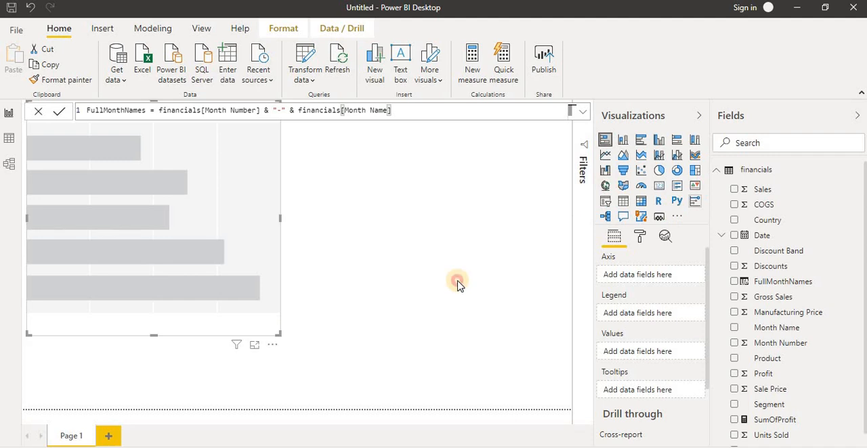
left_click(607, 144)
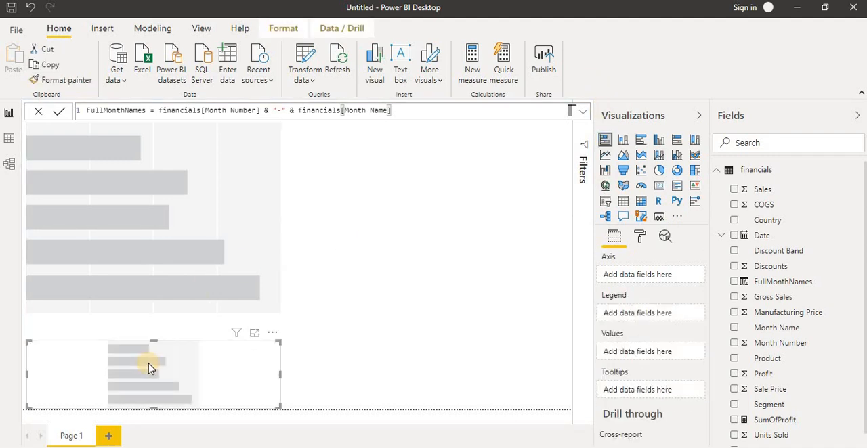
left_click(410, 147)
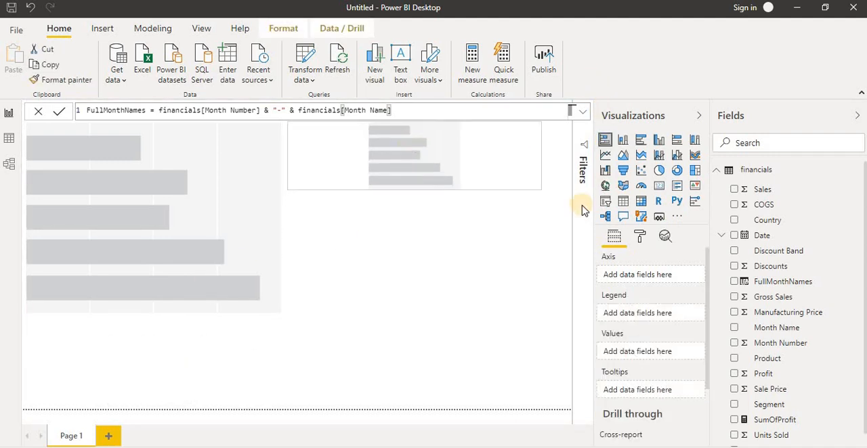
- Enlarge the second empty bar chart to roughly the same width and height as the first
left_click_drag(541, 183, 573, 320)
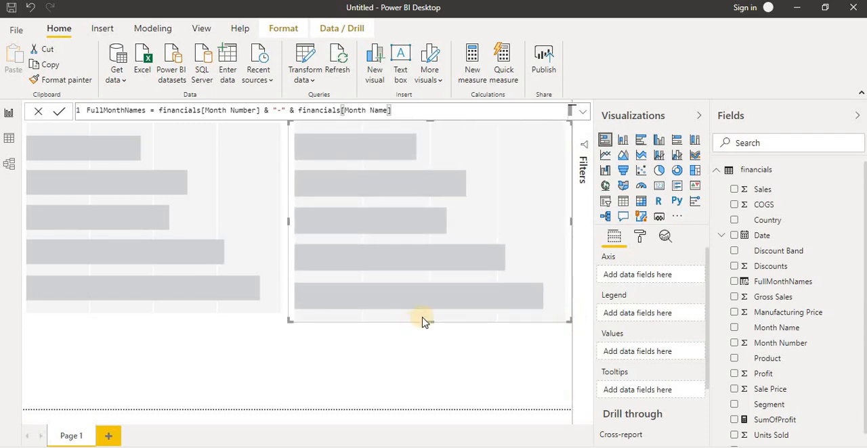
left_click_drag(429, 316, 429, 309)
left_click(371, 381)
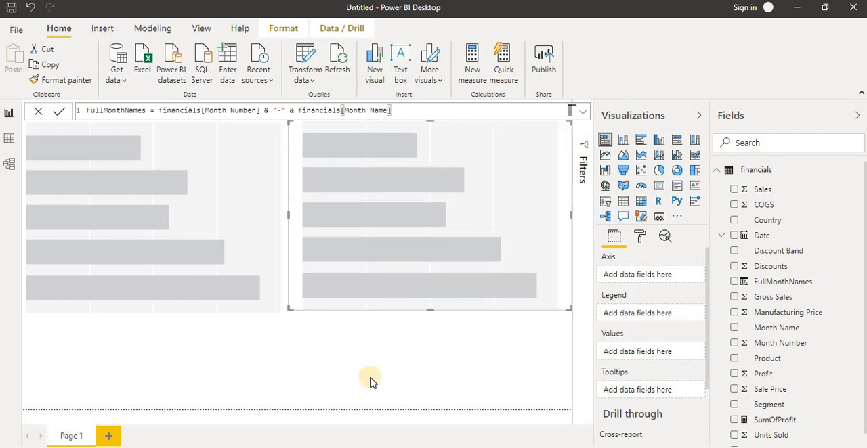
- Fill the first bar chart with FullMonthNames on the axis and SumOfProfit as values, and enlarge it slightly
left_click_drag(745, 282, 328, 290)
left_click(174, 213)
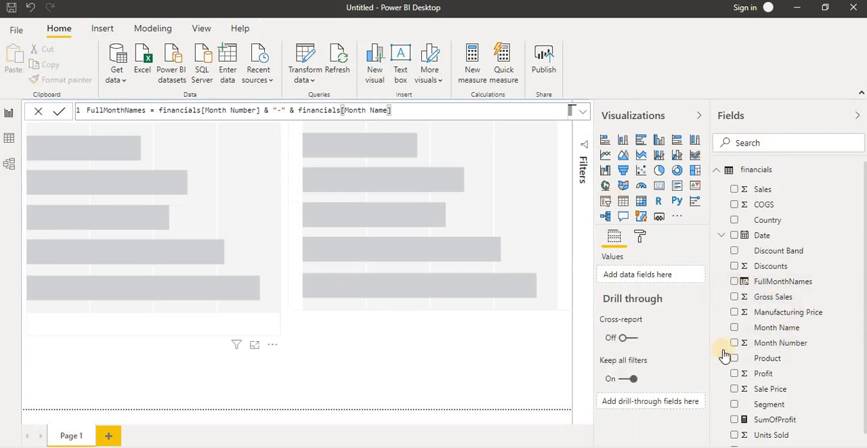
left_click(735, 282)
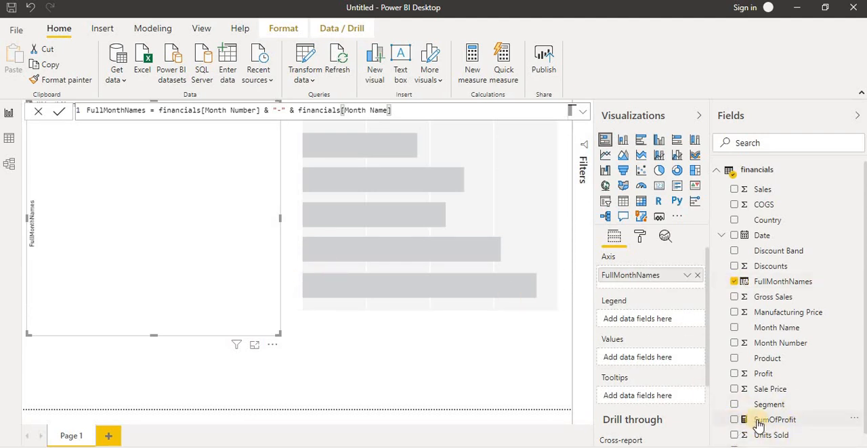
left_click_drag(760, 423, 649, 365)
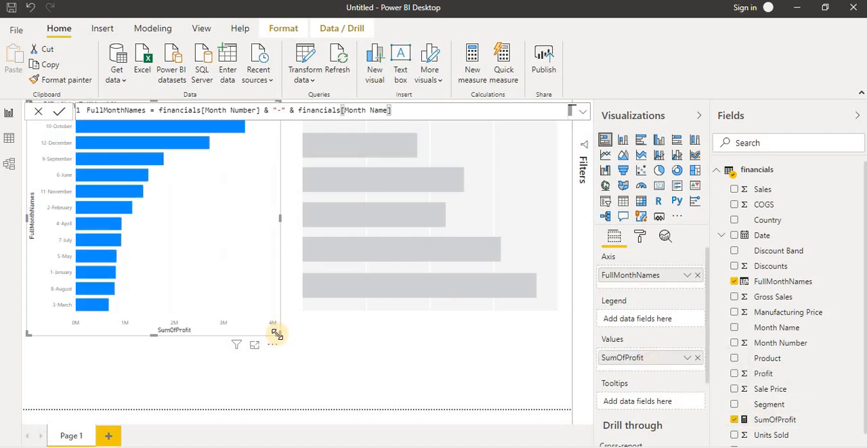
left_click_drag(284, 344, 285, 339)
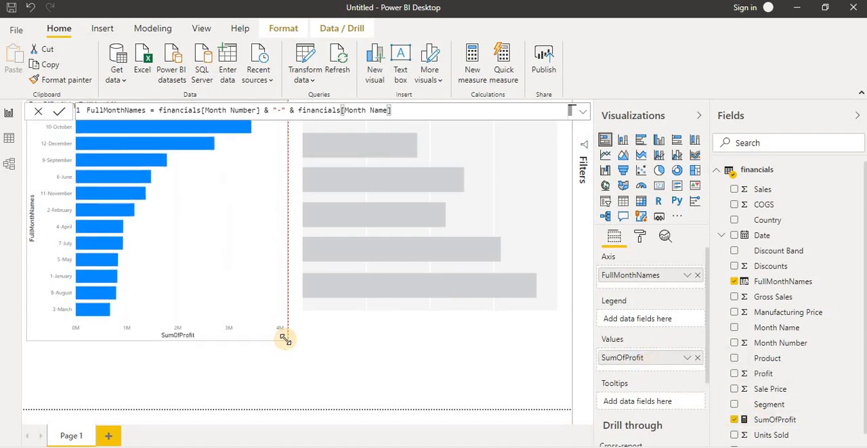
- Fill the second bar chart with FullMonthNames on the axis and the Profit field as values
left_click(425, 243)
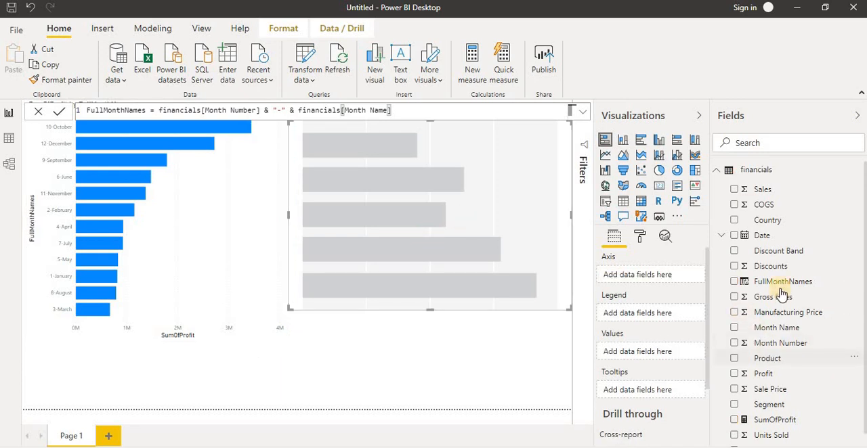
left_click(733, 281)
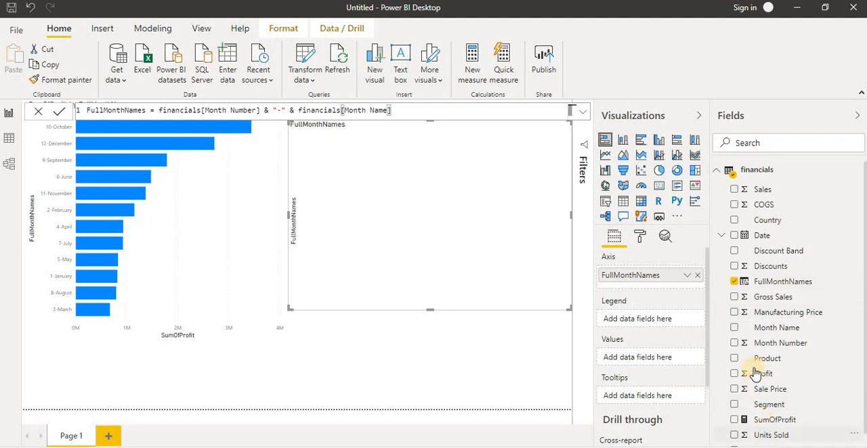
left_click(734, 375)
- Set the Y axis text size of the SumOfProfit bar chart to 14 pt
left_click(175, 228)
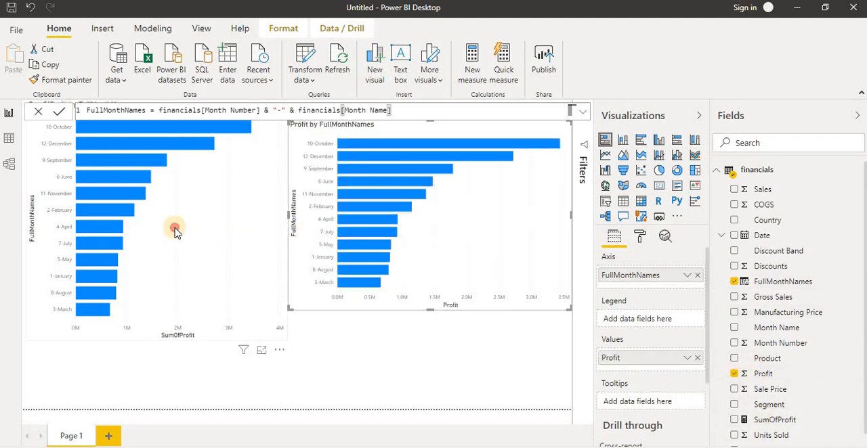
left_click(639, 237)
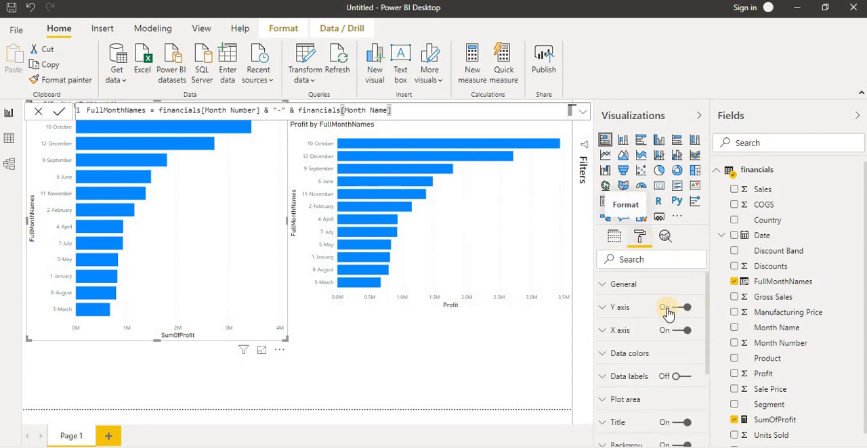
left_click(601, 308)
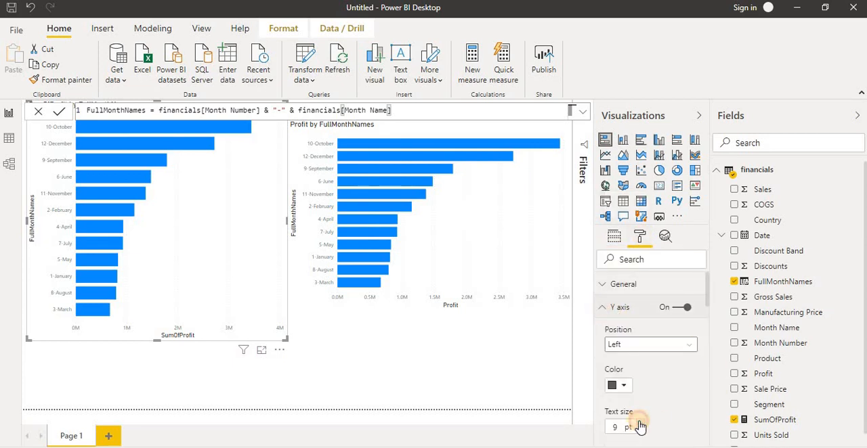
left_click(641, 425)
left_click(640, 428)
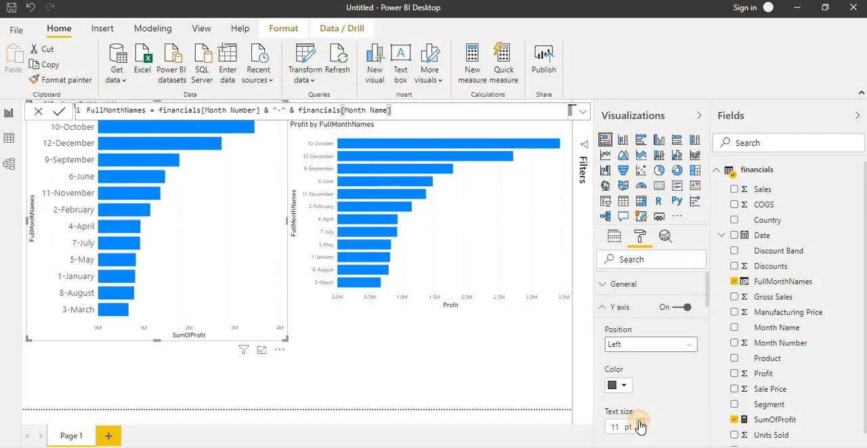
- Set the Y axis text size of the Profit bar chart to 15 pt and extend its height to roughly match the first chart
left_click(451, 236)
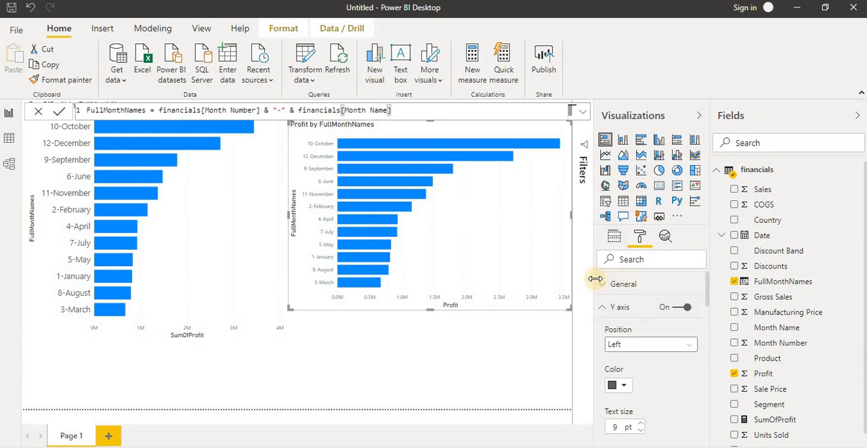
left_click(643, 424)
left_click(643, 424)
left_click(644, 424)
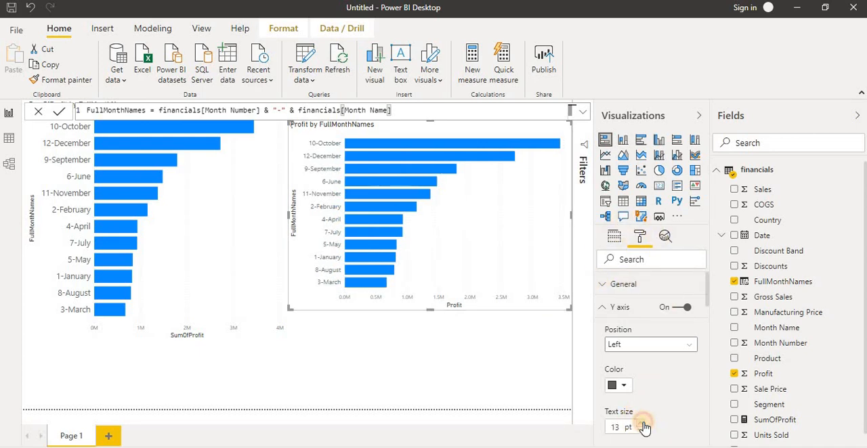
left_click(644, 424)
left_click(643, 424)
left_click_drag(429, 310, 431, 334)
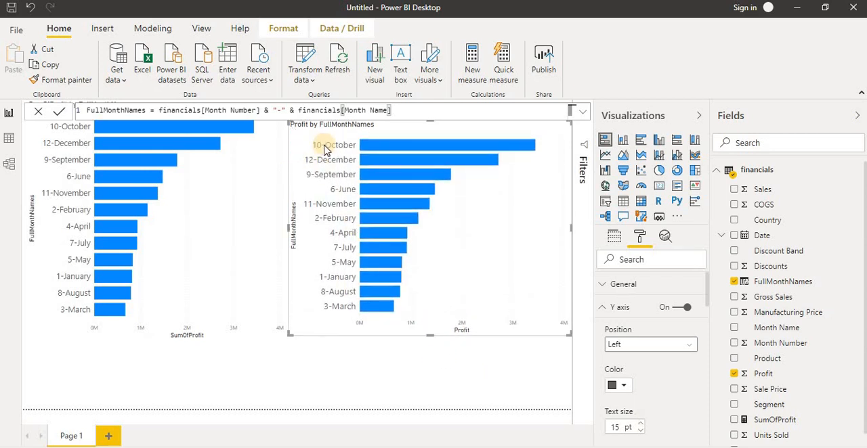
left_click(356, 377)
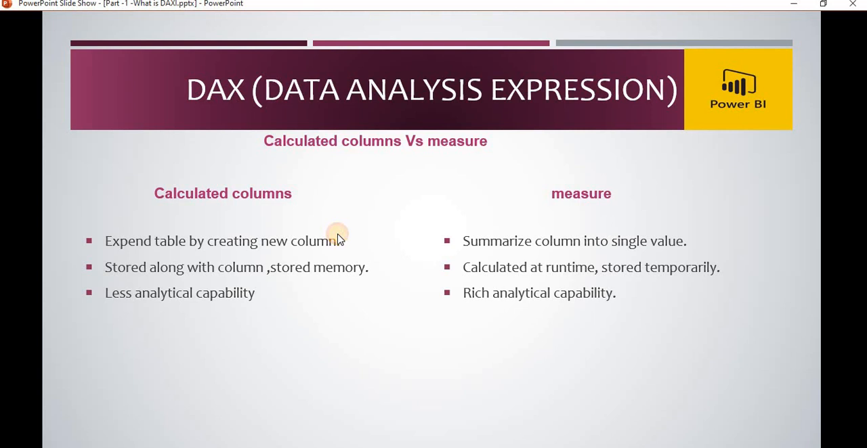
left_click(338, 239)
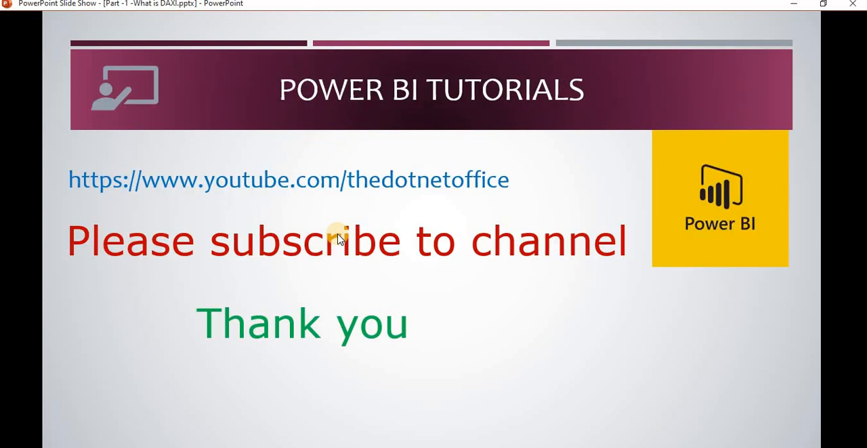